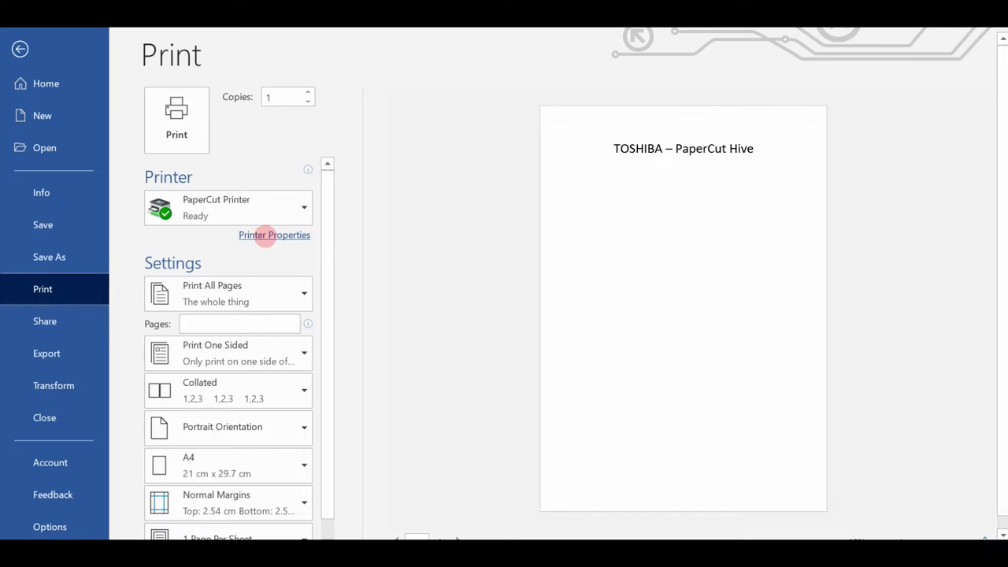
# Step: Review the Paper/Quality settings in Printer Properties, then print the TOSHIBA page to PaperCut Printer
pyautogui.click(268, 235)
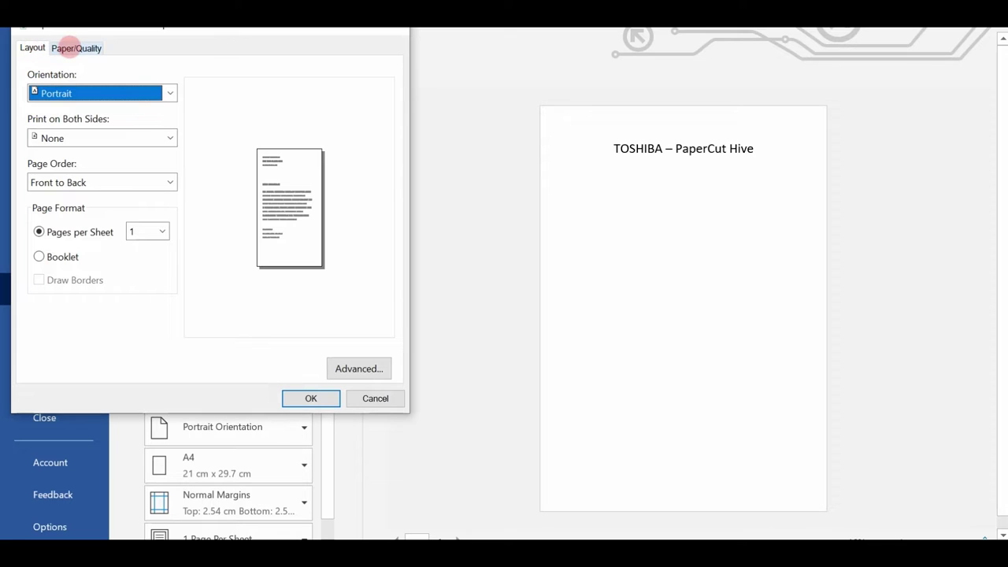
pyautogui.click(68, 48)
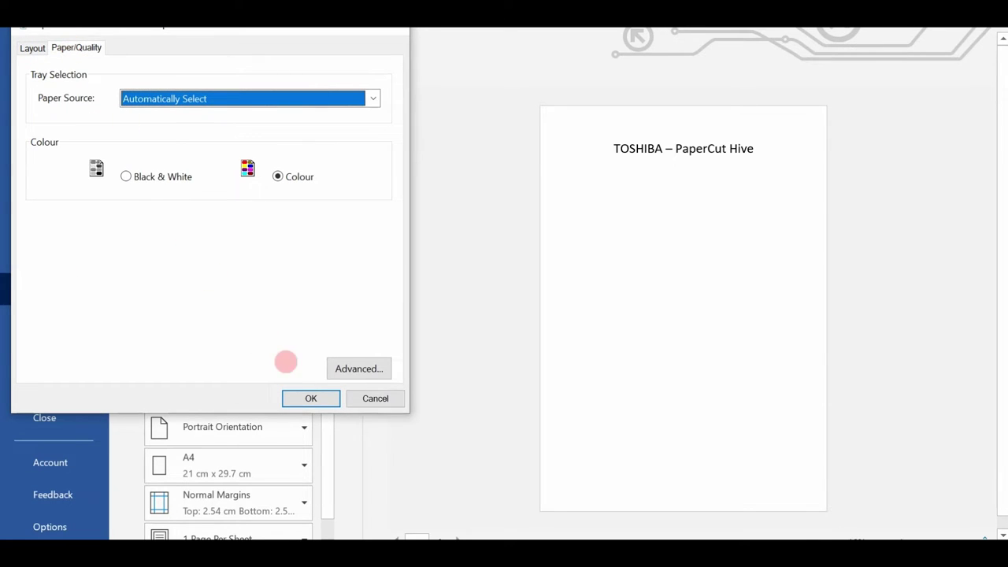
pyautogui.click(311, 397)
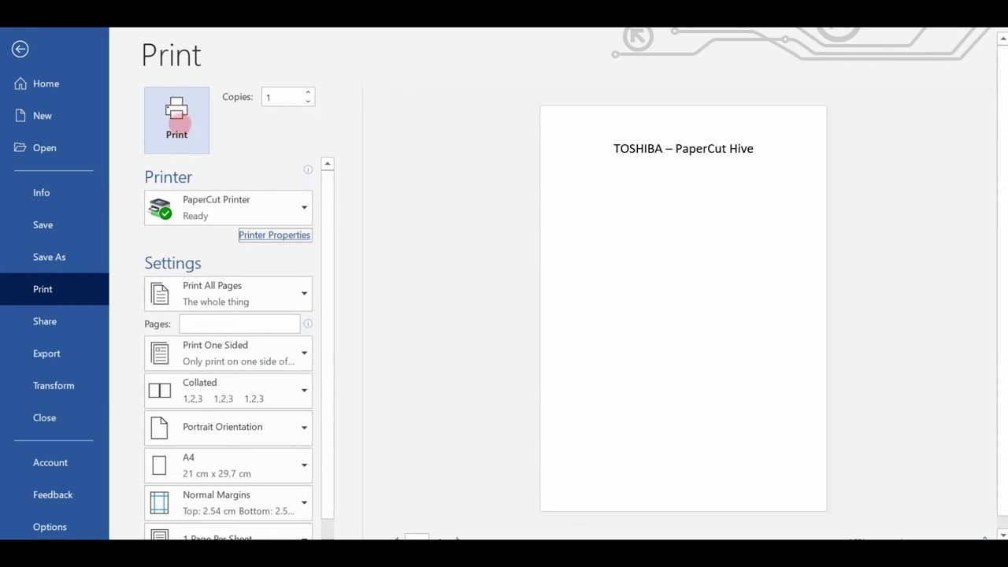
pyautogui.click(178, 119)
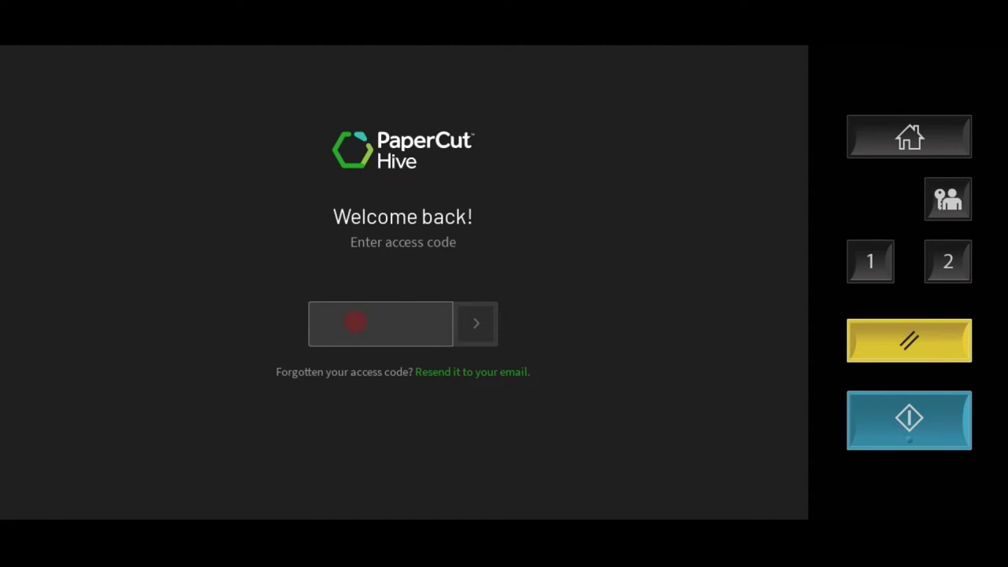
# Step: Sign in to PaperCut Hive on the Toshiba panel by entering the access code
pyautogui.click(359, 327)
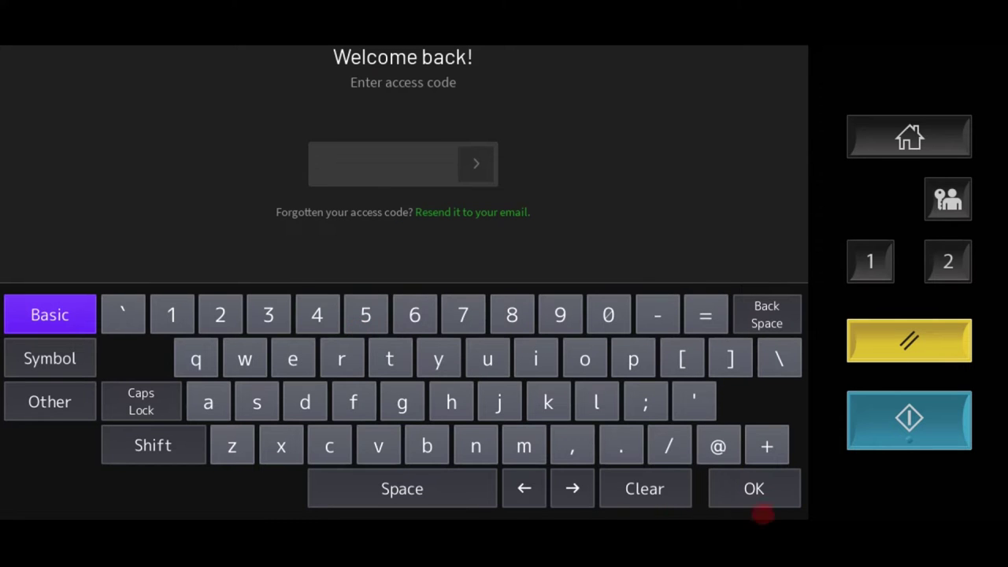
pyautogui.write('****')
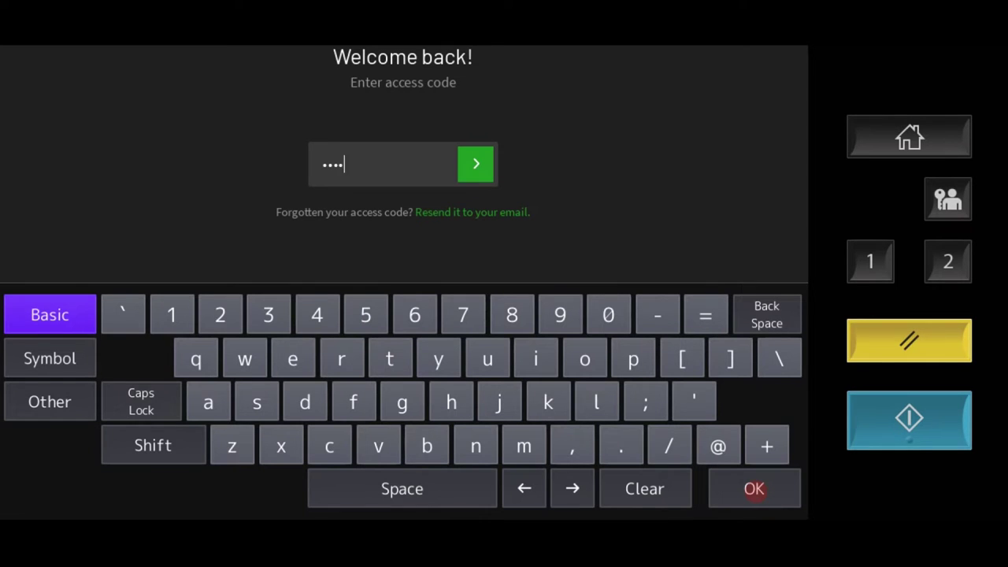
pyautogui.click(753, 488)
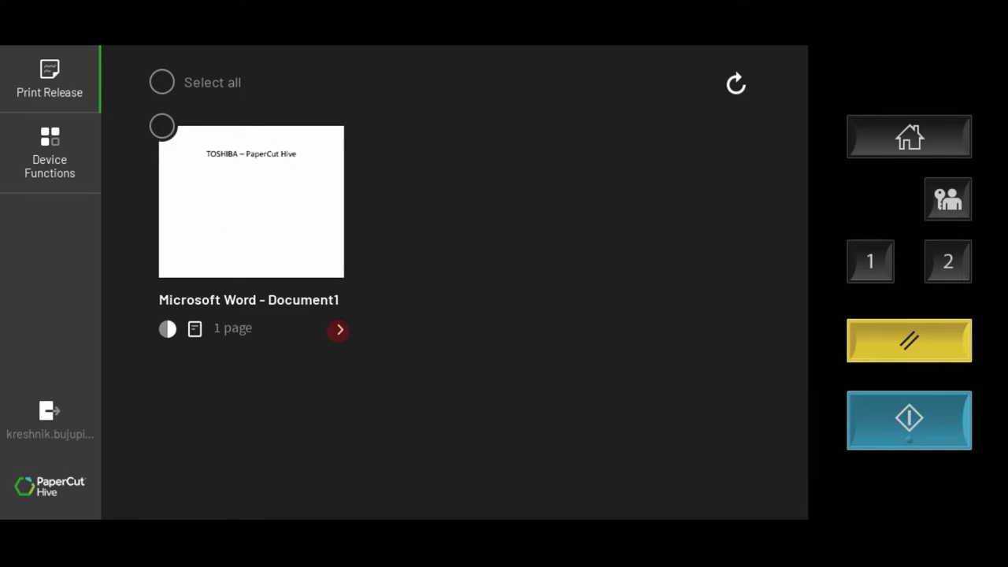
# Step: Check the Word job's details, release Microsoft Word - Document1 to print, and sign out
pyautogui.click(339, 329)
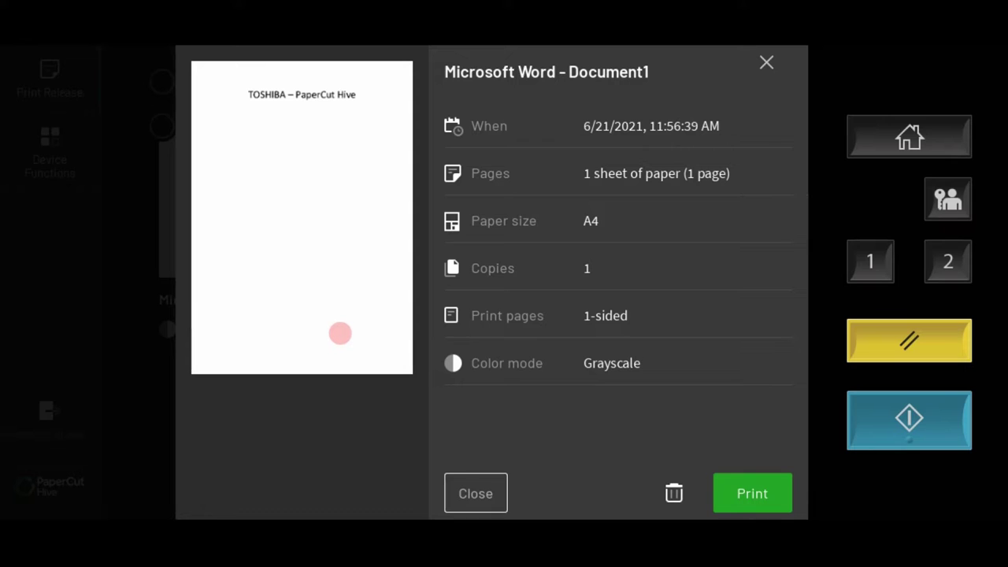
pyautogui.click(475, 493)
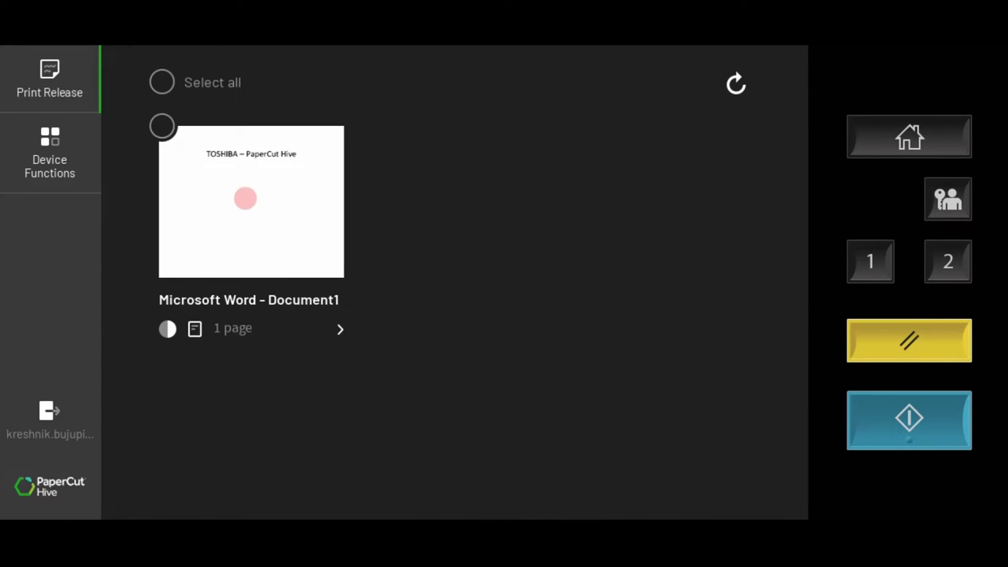
pyautogui.click(245, 198)
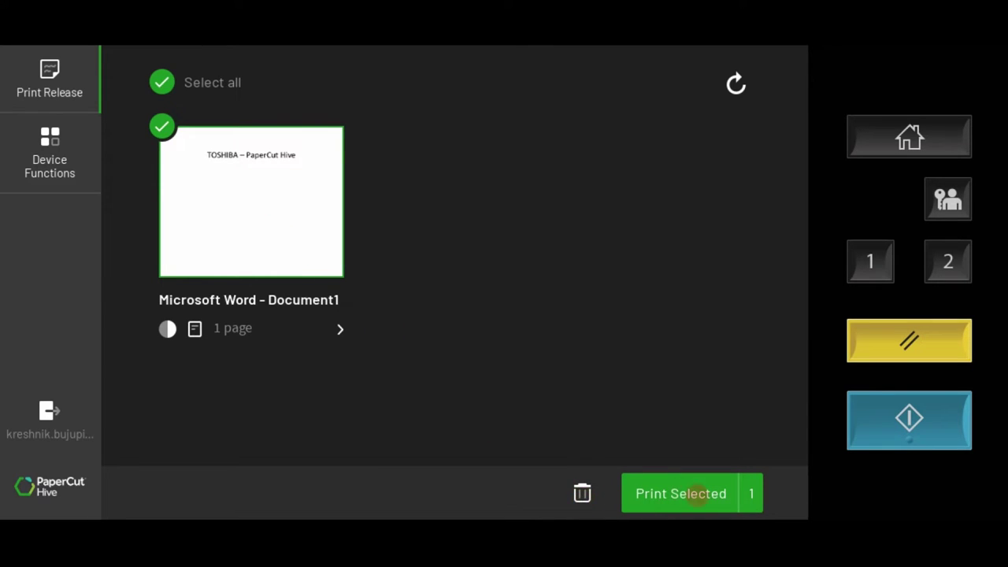
pyautogui.click(696, 493)
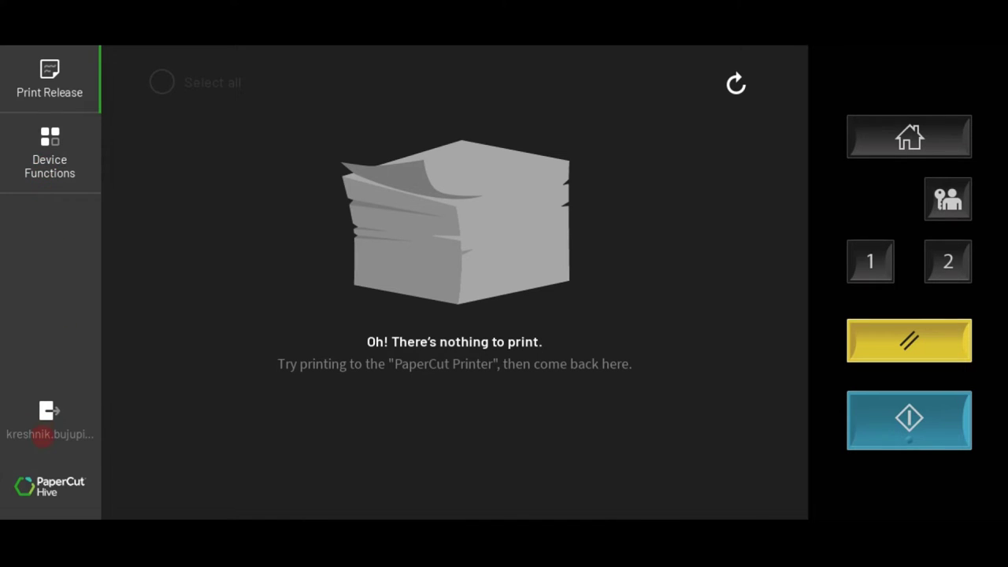
pyautogui.click(42, 429)
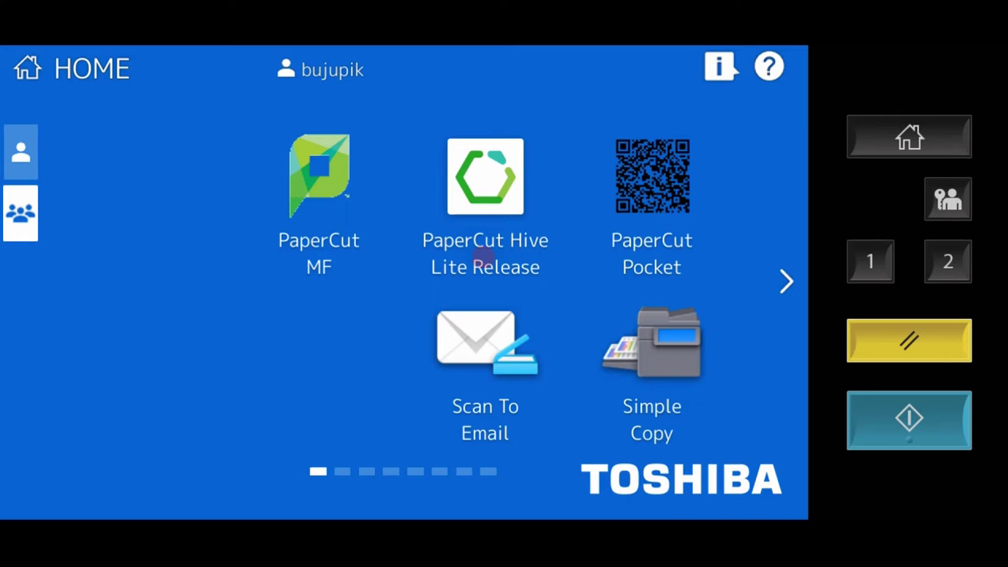
# Step: Launch PaperCut Hive Lite Release and sign in again with the access code
pyautogui.click(485, 180)
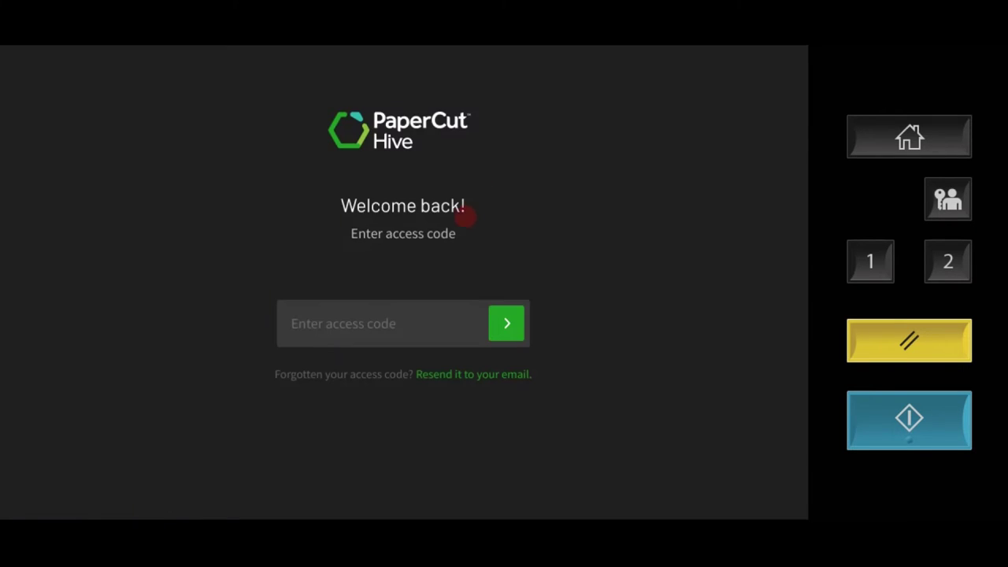
pyautogui.click(353, 324)
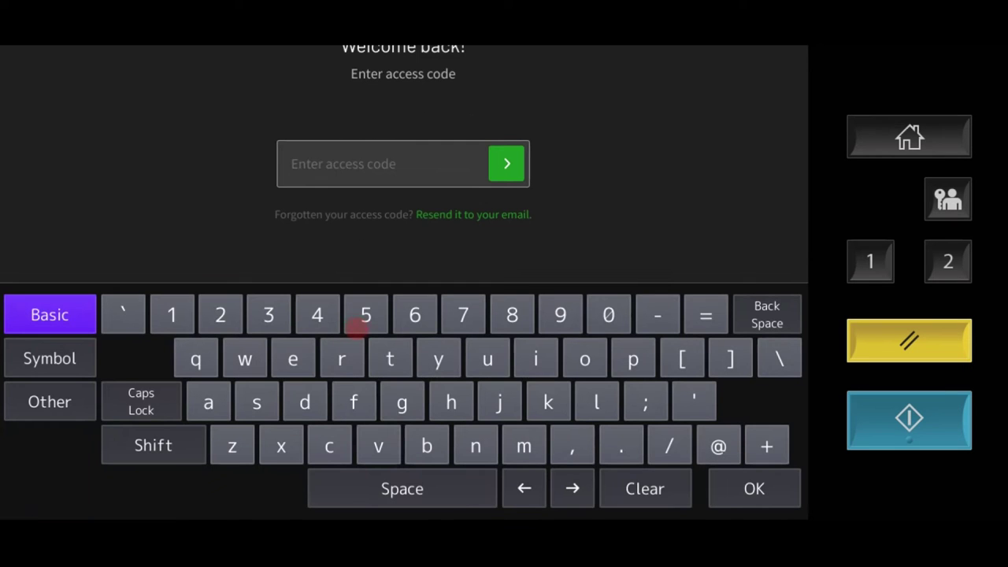
pyautogui.click(753, 488)
pyautogui.write('****')
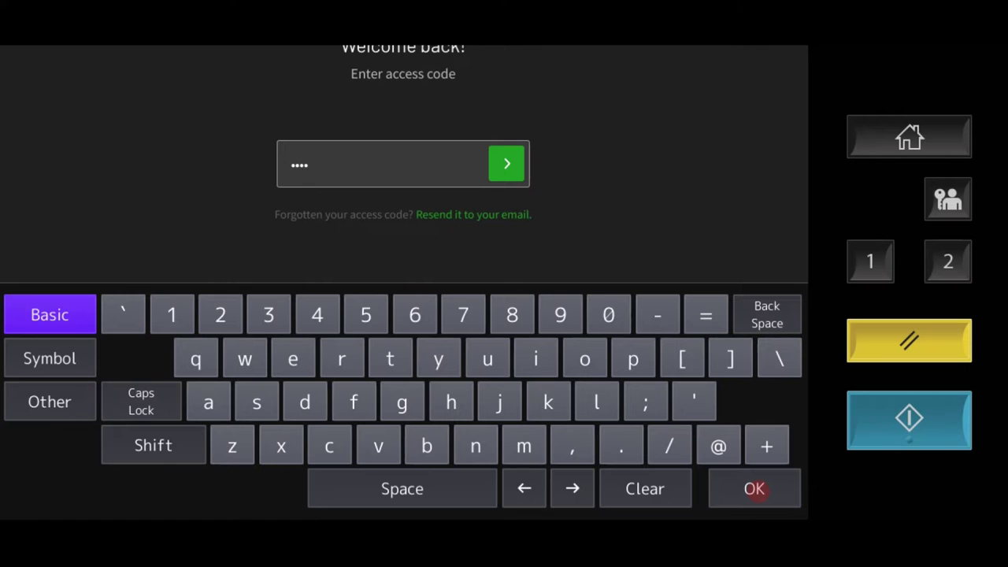
pyautogui.click(754, 489)
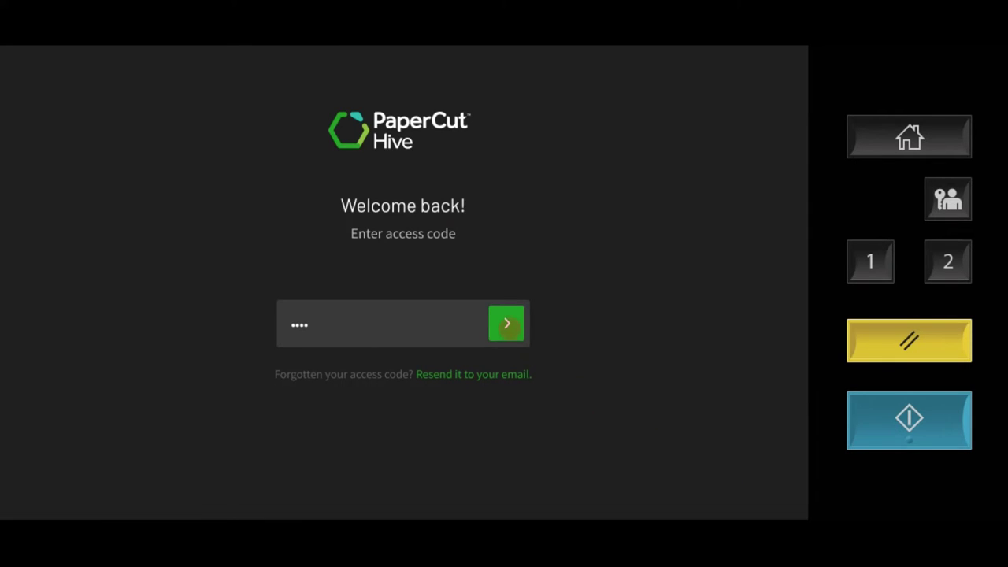
pyautogui.click(506, 323)
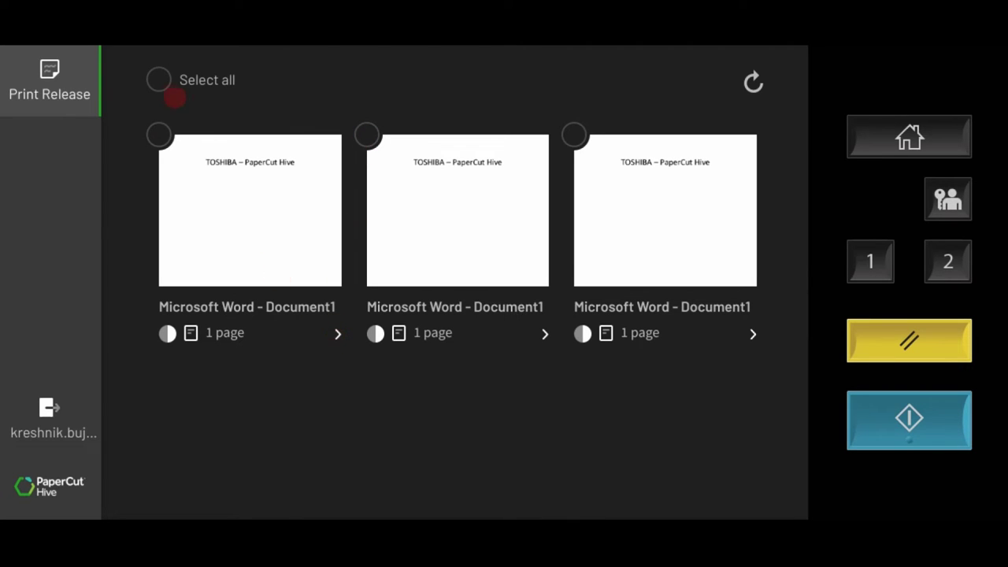
# Step: Print all three queued Word jobs despite the duplicate-job warning, then sign out
pyautogui.click(159, 80)
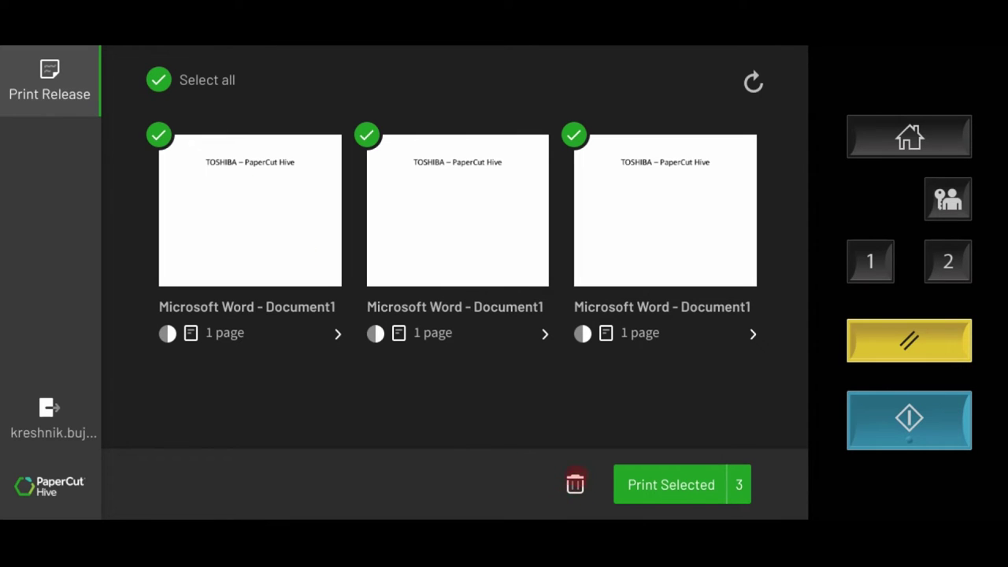
pyautogui.click(666, 484)
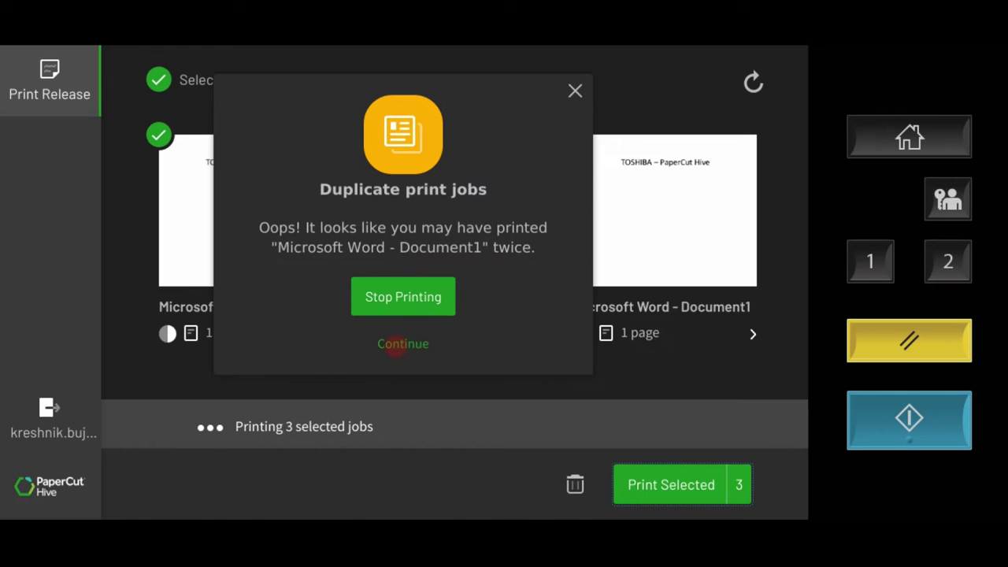
pyautogui.click(403, 344)
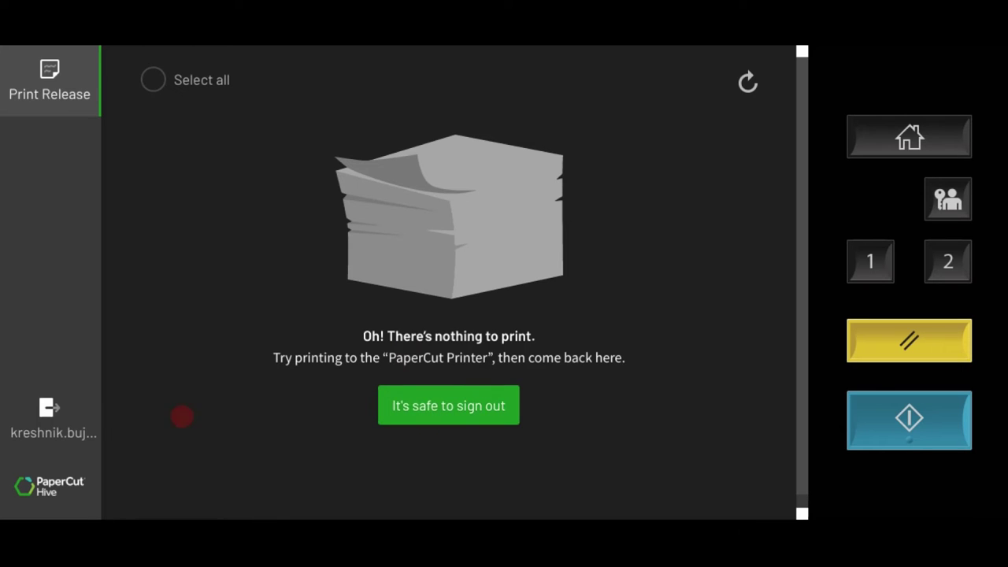
pyautogui.click(47, 408)
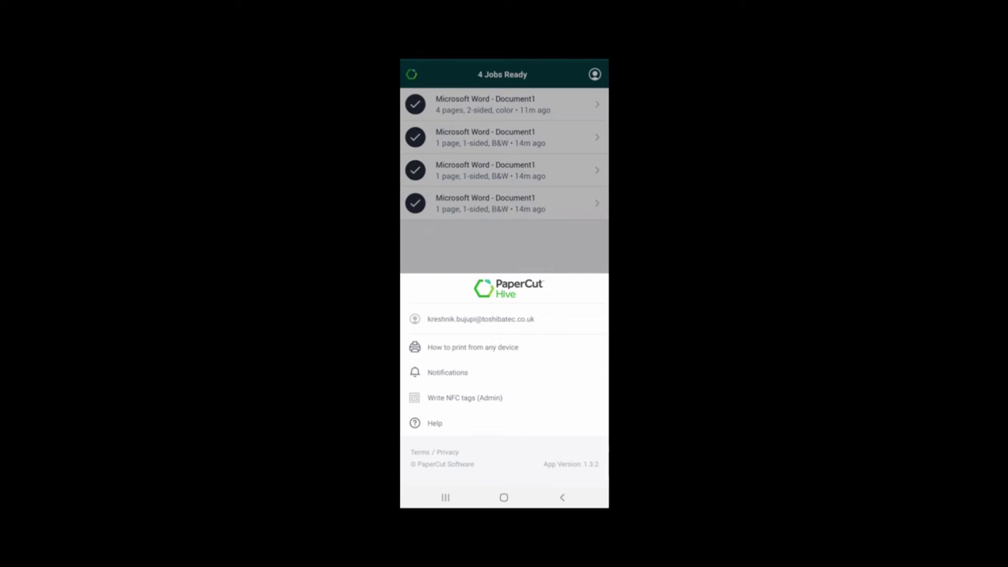
# Step: Dismiss the account panel and open the 4-page, 2-sided colour Word job in the mobile app
pyautogui.press('Escape')
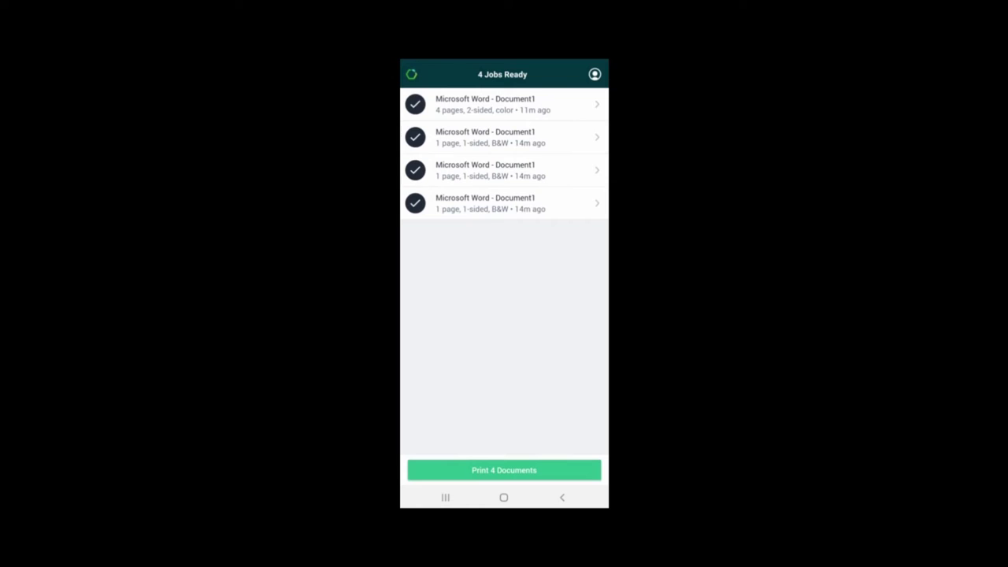
pyautogui.click(486, 104)
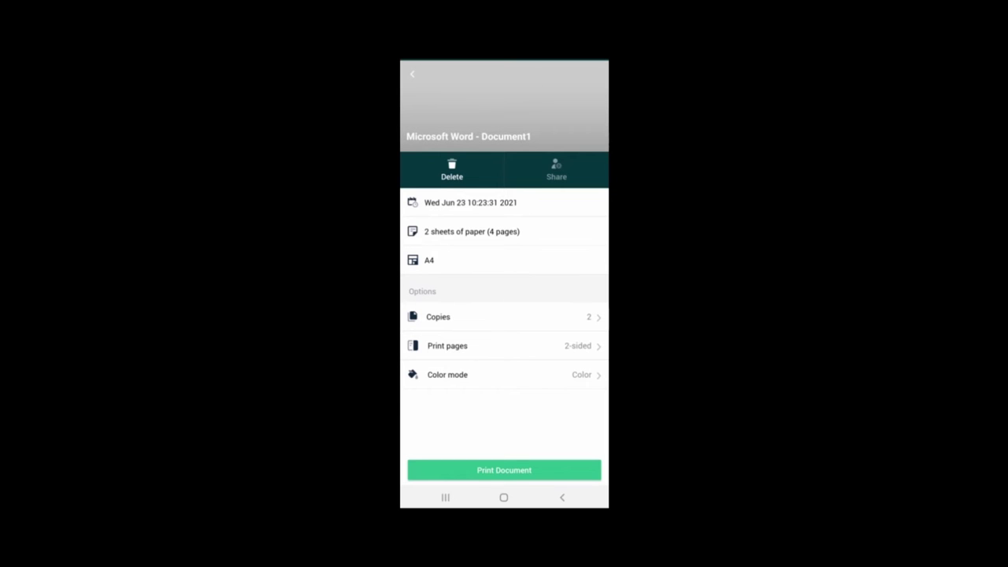
# Step: Change the job to 3 copies, 1-sided, Black & White, and print it
pyautogui.click(504, 316)
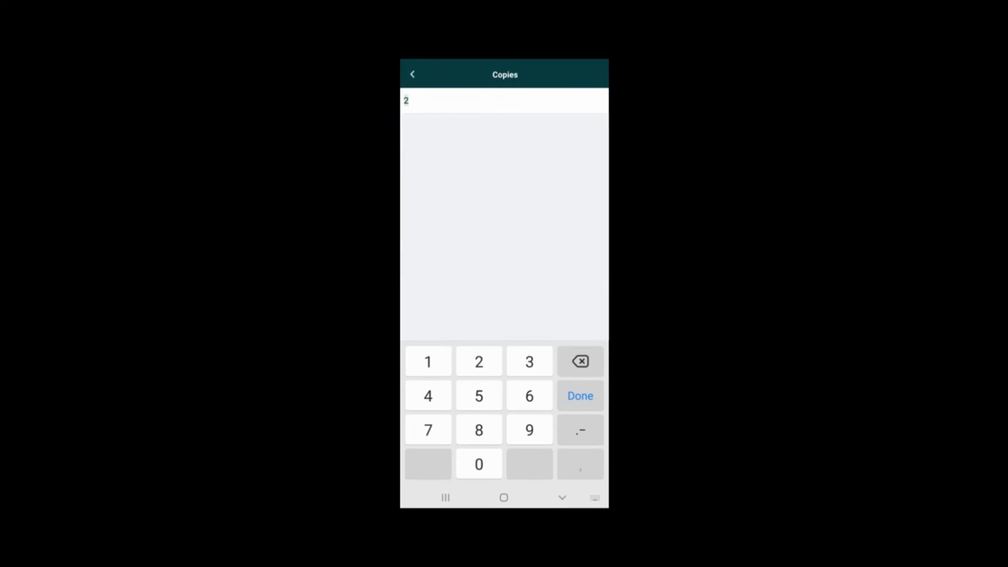
pyautogui.write('3')
pyautogui.press('Return')
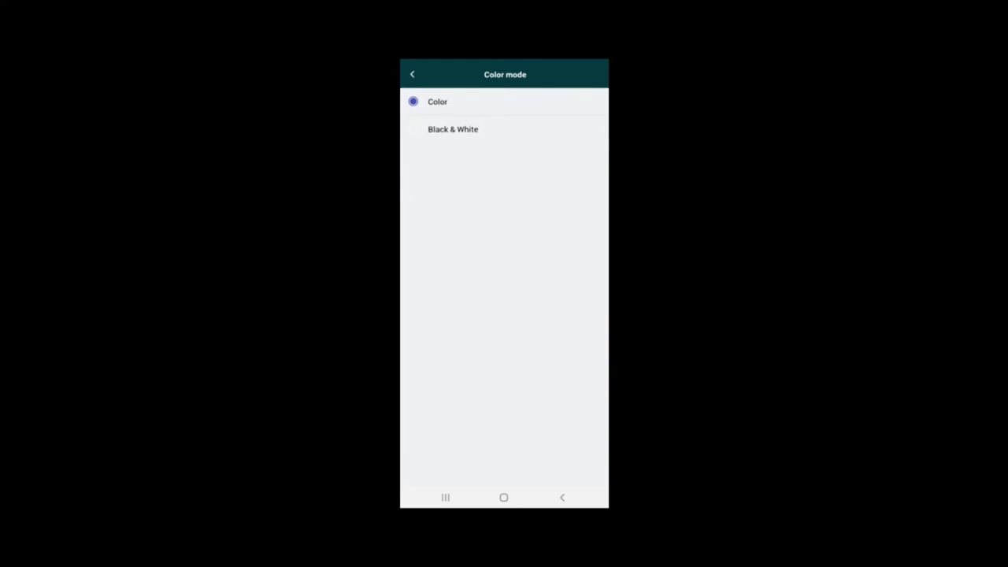
pyautogui.click(453, 130)
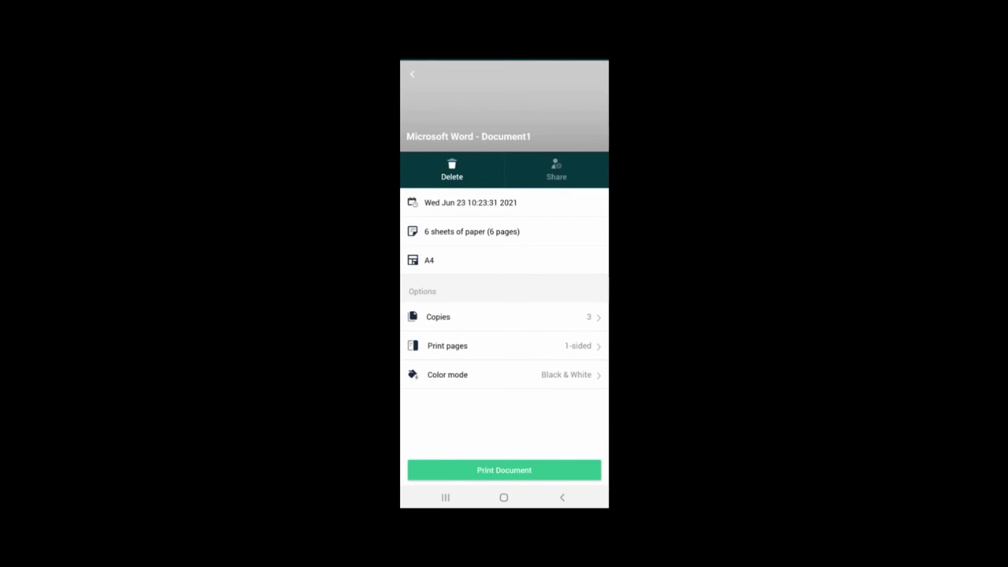
pyautogui.click(504, 470)
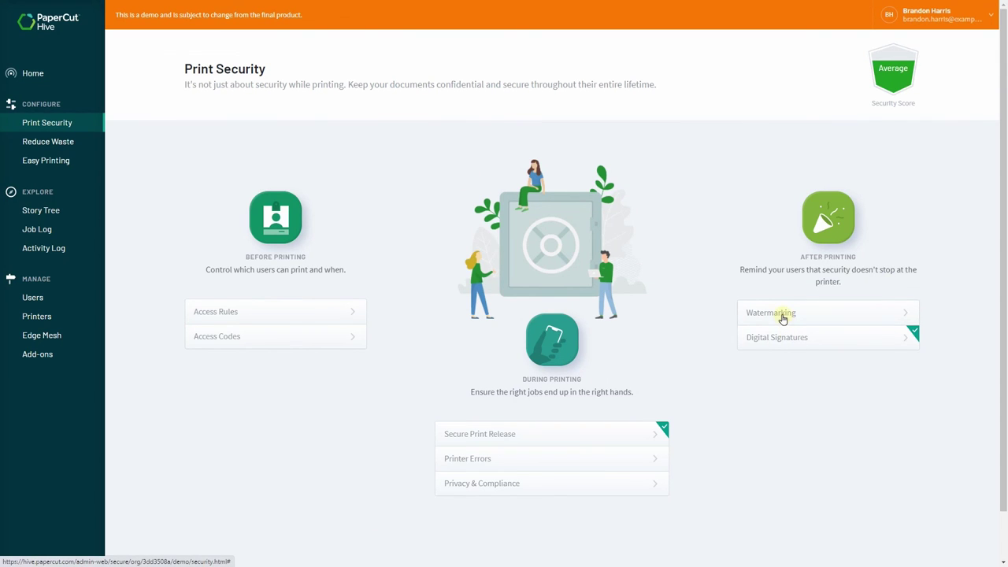
# Step: Go from Watermarking to the Job Log filters and export the 12–15 August 2020 view
pyautogui.click(783, 315)
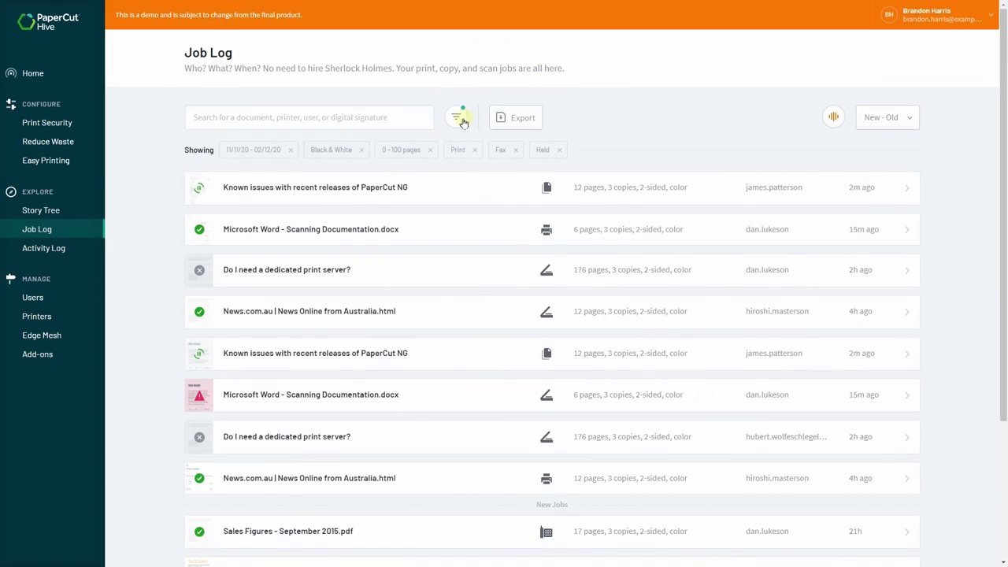
pyautogui.click(456, 118)
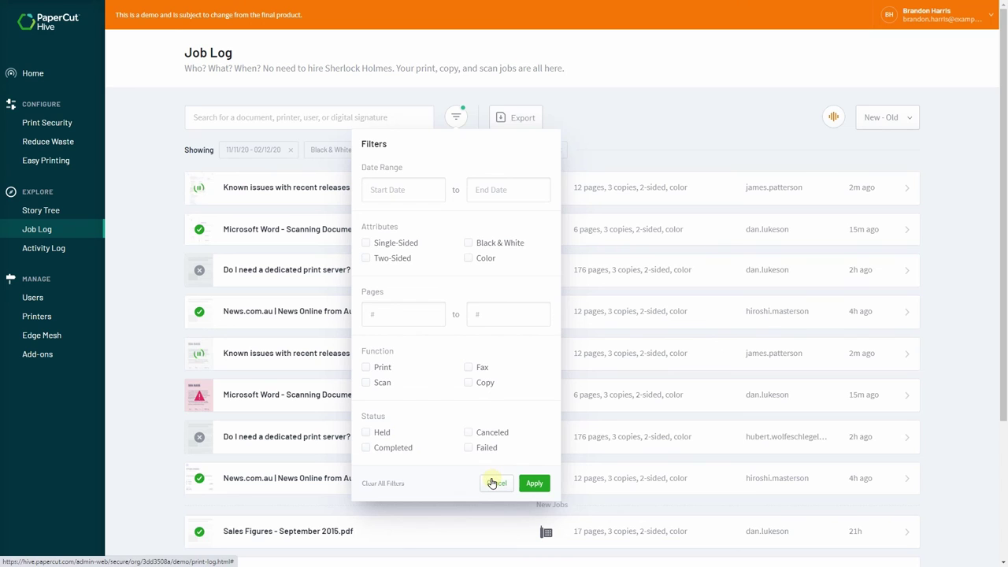
pyautogui.click(516, 117)
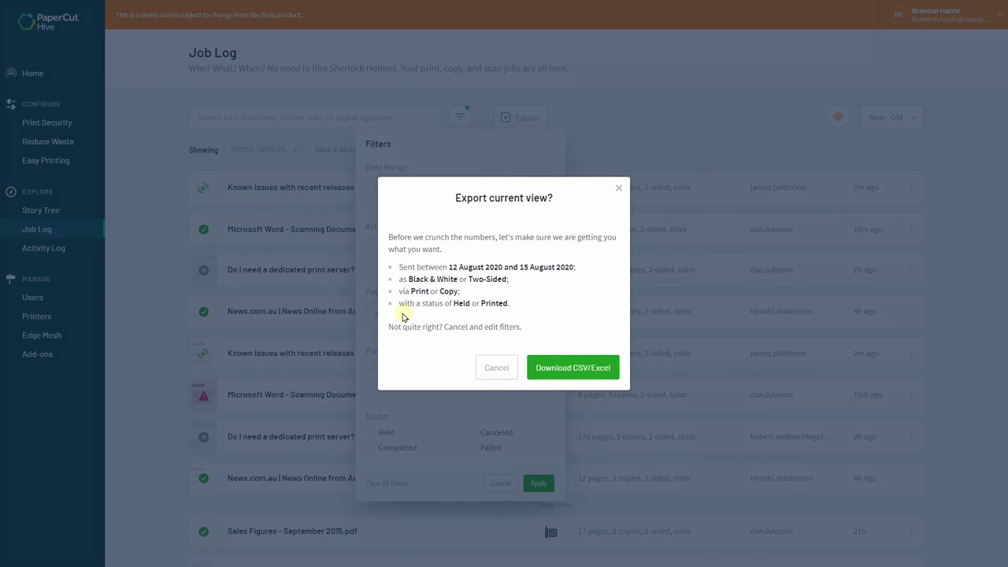